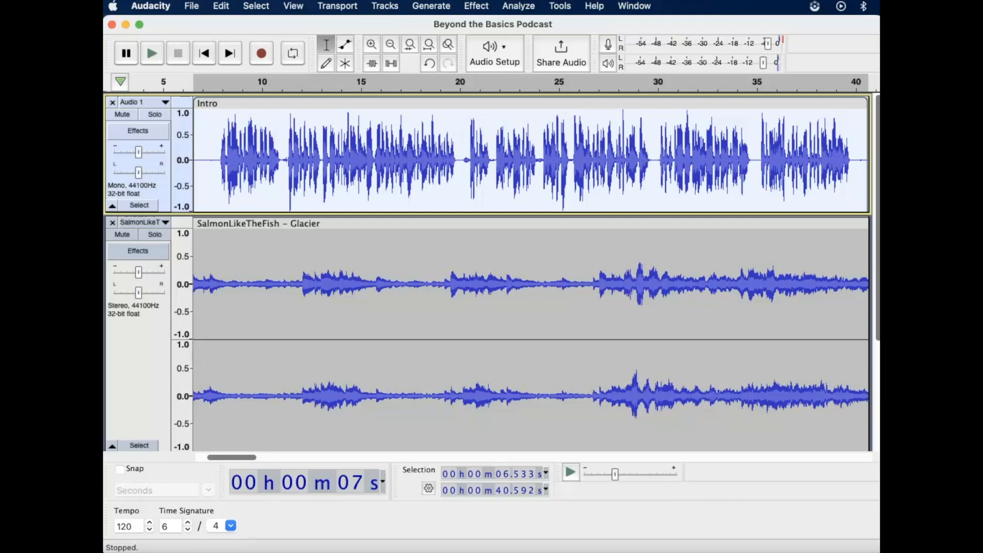
left_click_drag(441, 222, 365, 226)
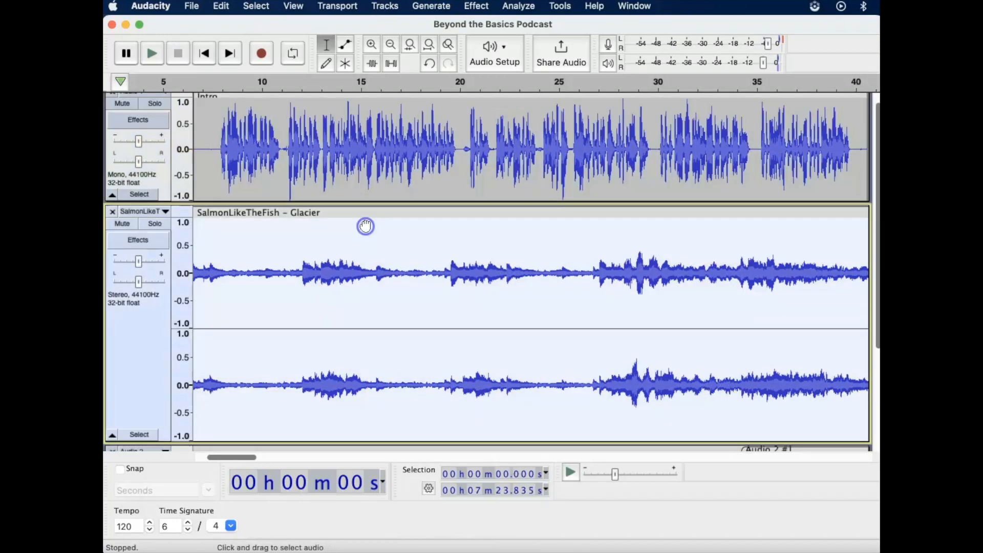
left_click(347, 44)
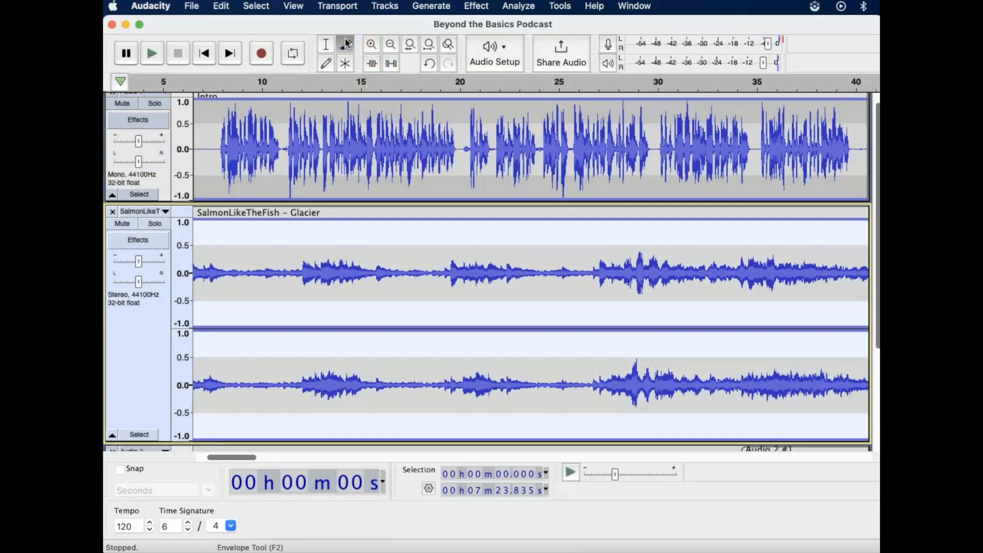
left_click(318, 43)
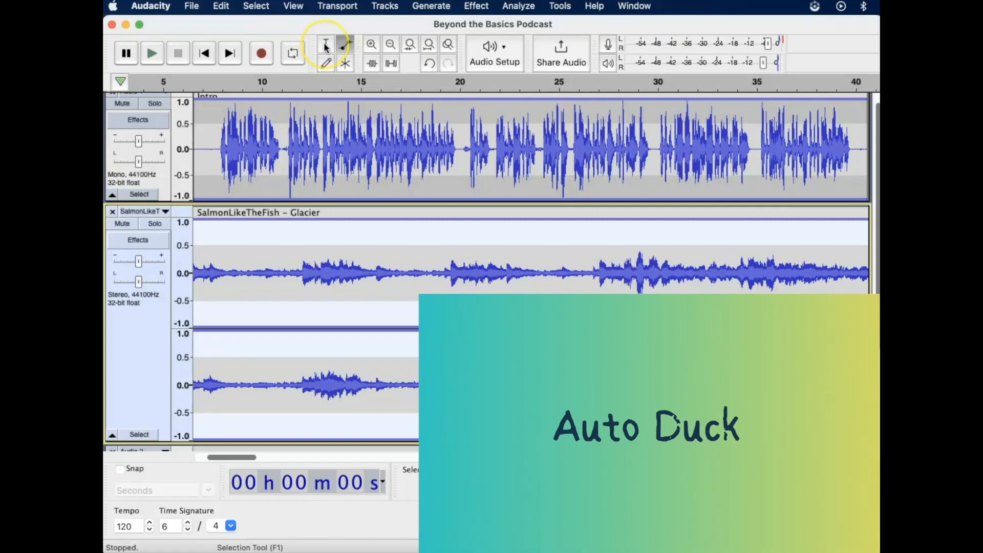
left_click(326, 46)
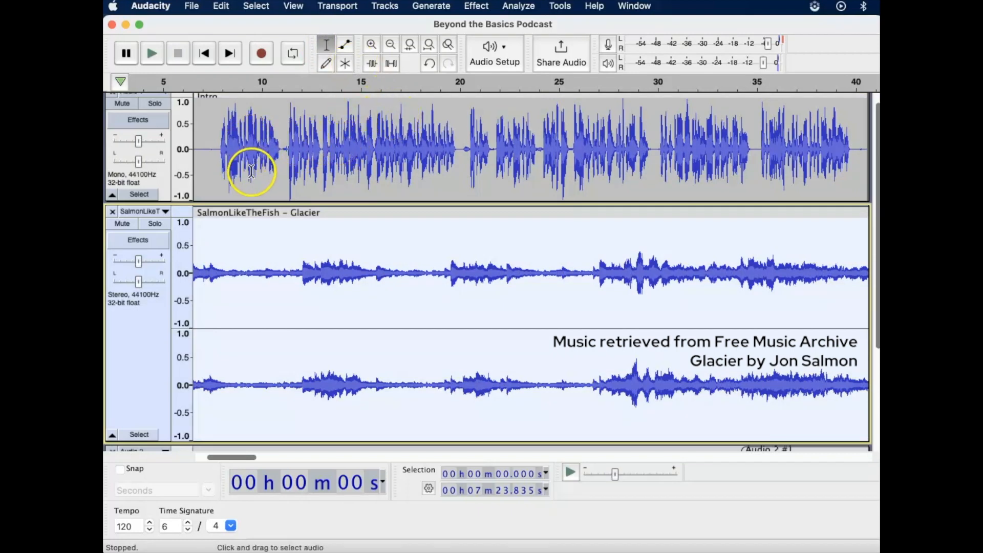
- Move the Audio 1 speech track down so it sits directly below the SalmonLikeTheFish – Glacier music track
scroll(128, 185, "up", 1)
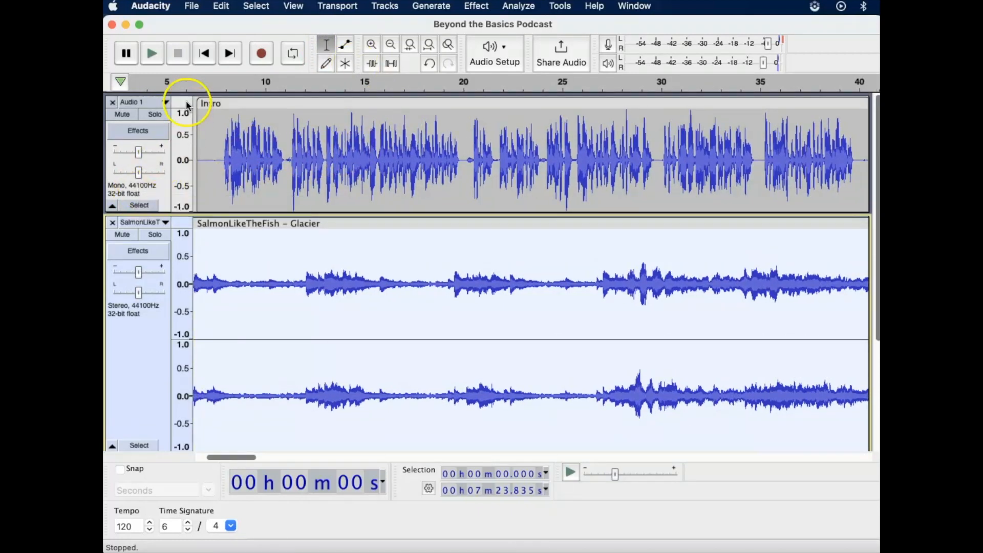
left_click(165, 103)
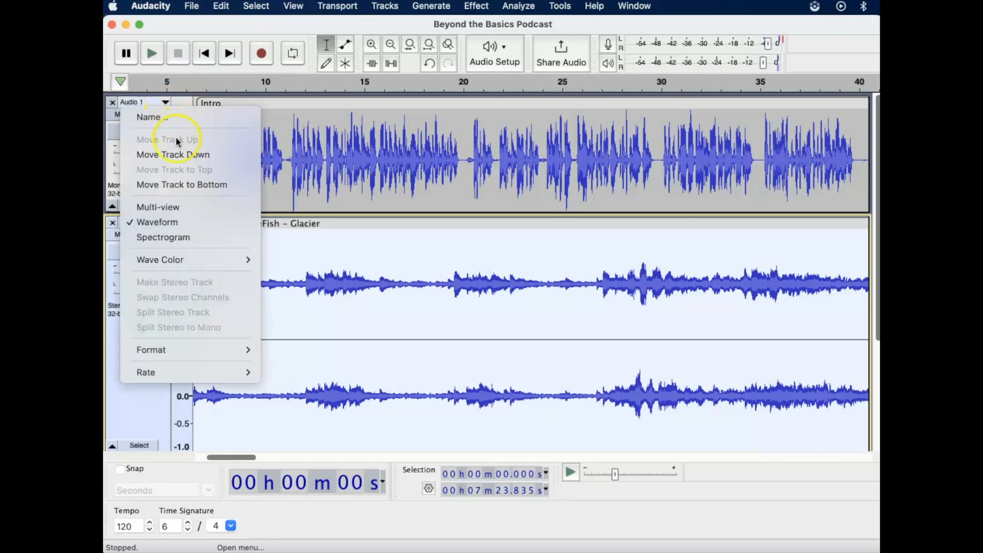
left_click(178, 155)
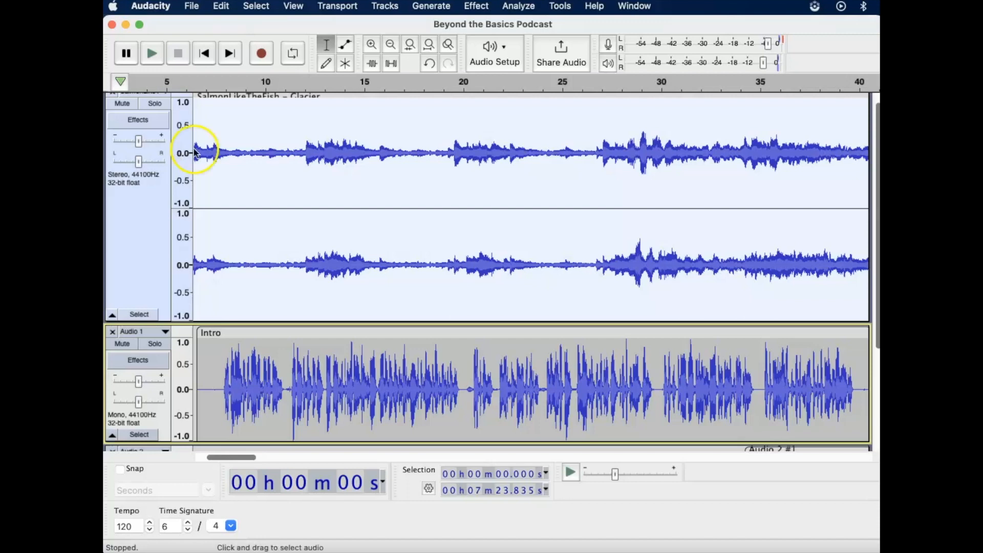
scroll(318, 189, "up", 1)
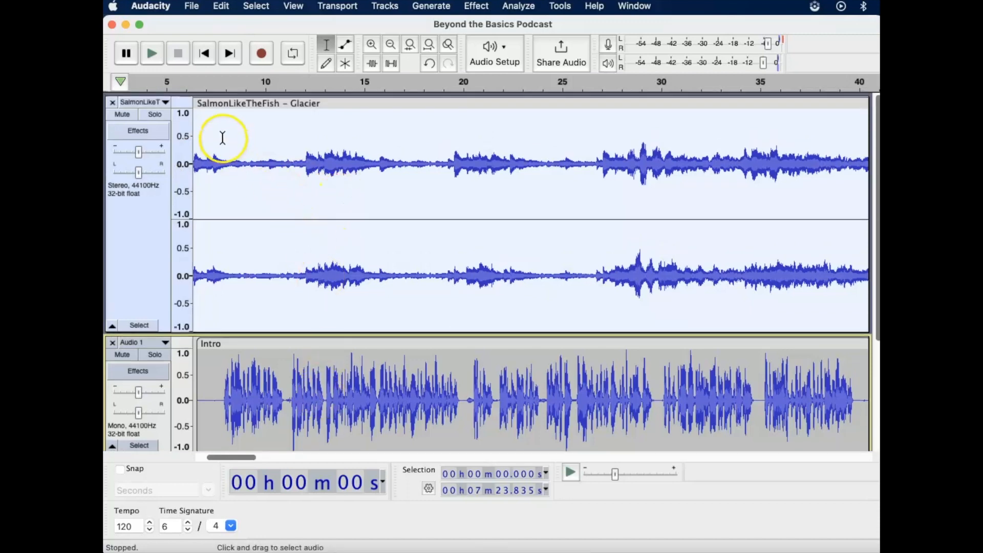
- Select the section of the music track above the Intro clip from about 10.8 to 39.4 seconds
scroll(329, 148, "left", 5)
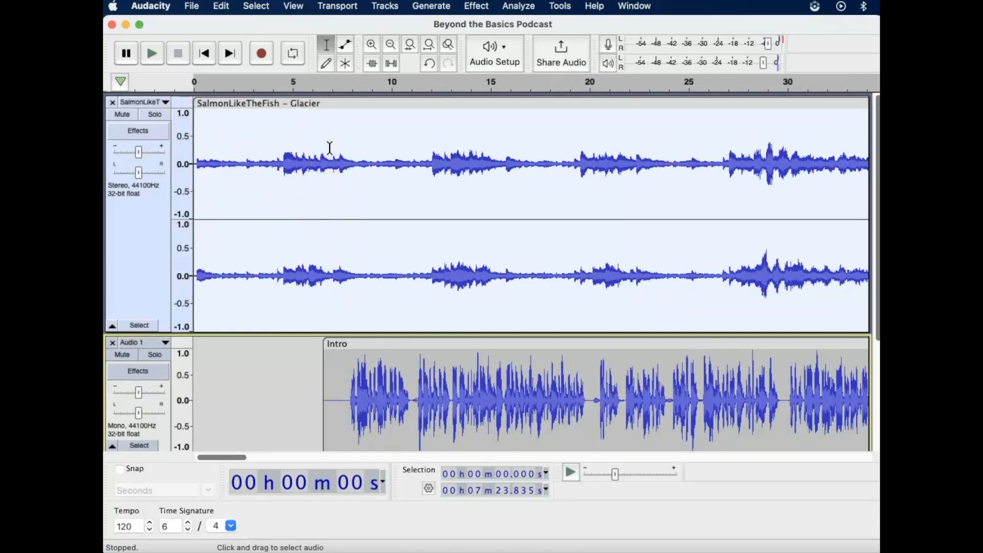
left_click(411, 342)
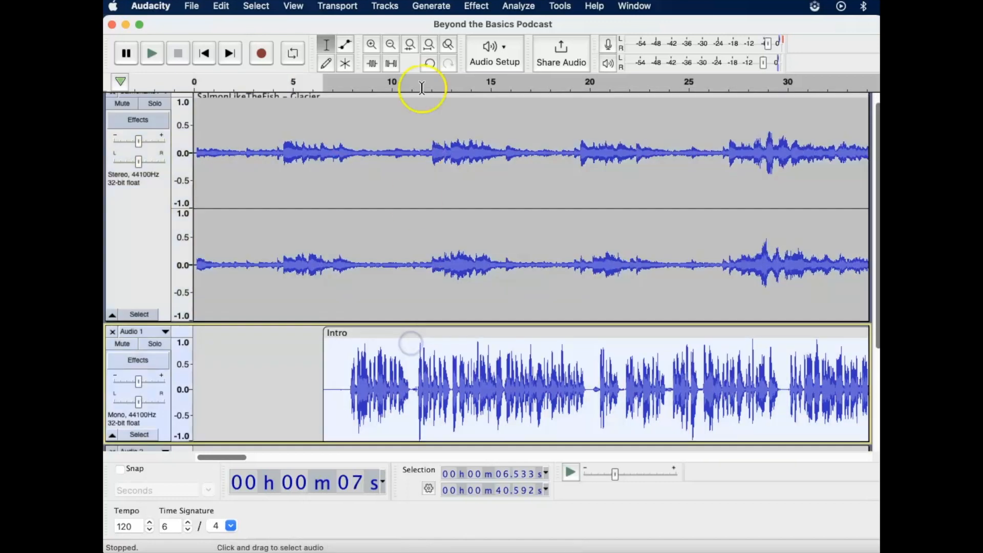
left_click(411, 45)
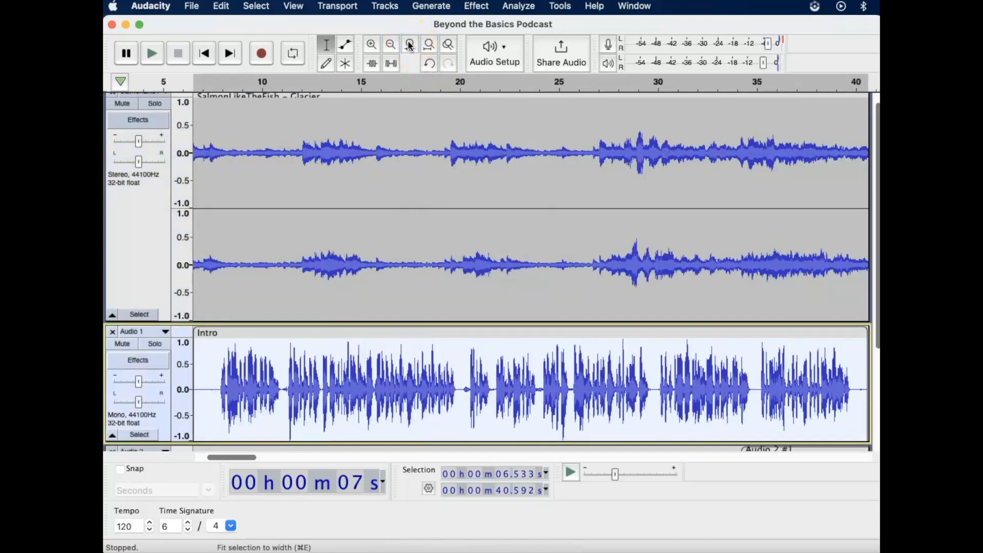
left_click(396, 229)
left_click_drag(276, 298, 844, 294)
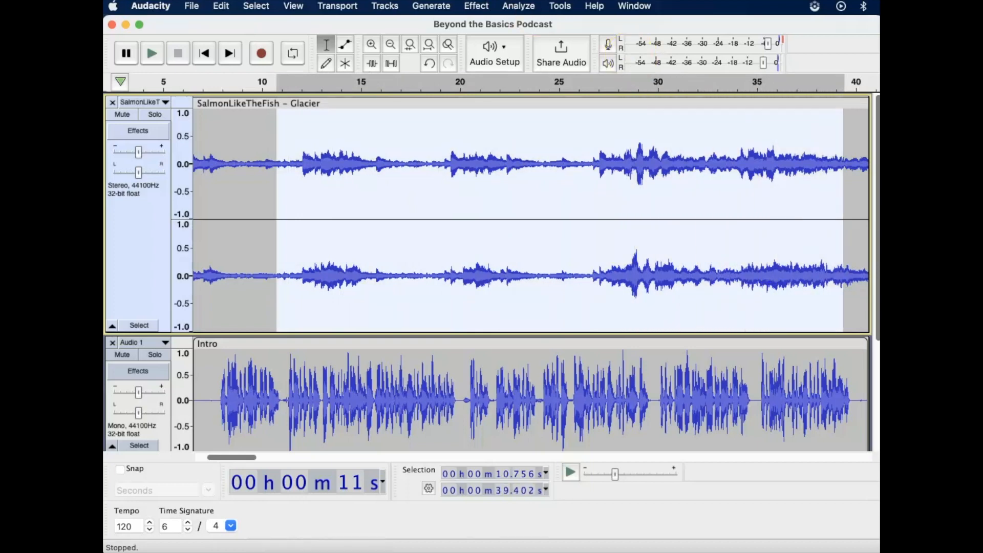
- Preview and apply Auto Duck to the selected music with a duck amount of -12 dB and 0.5-second outer fades
left_click(484, 7)
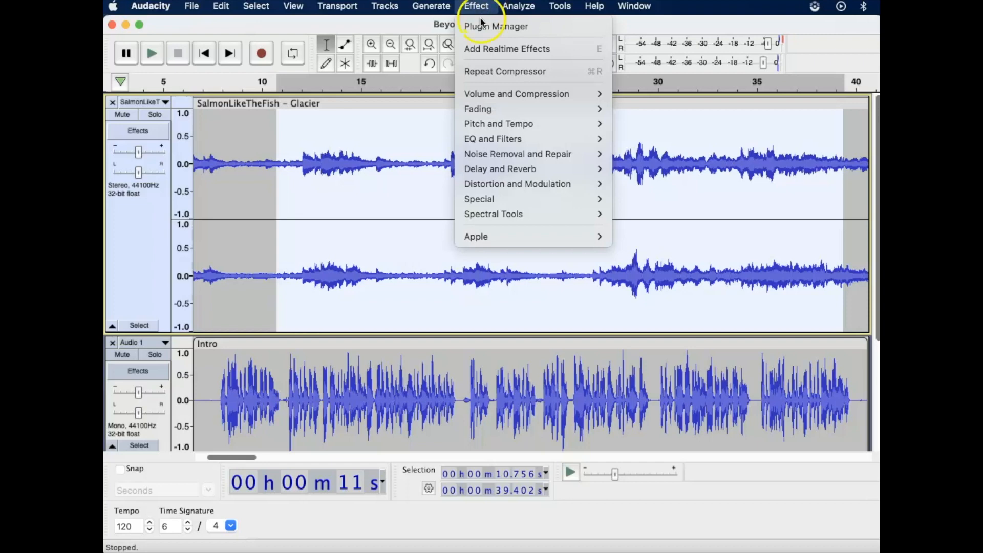
mouse_move(486, 91)
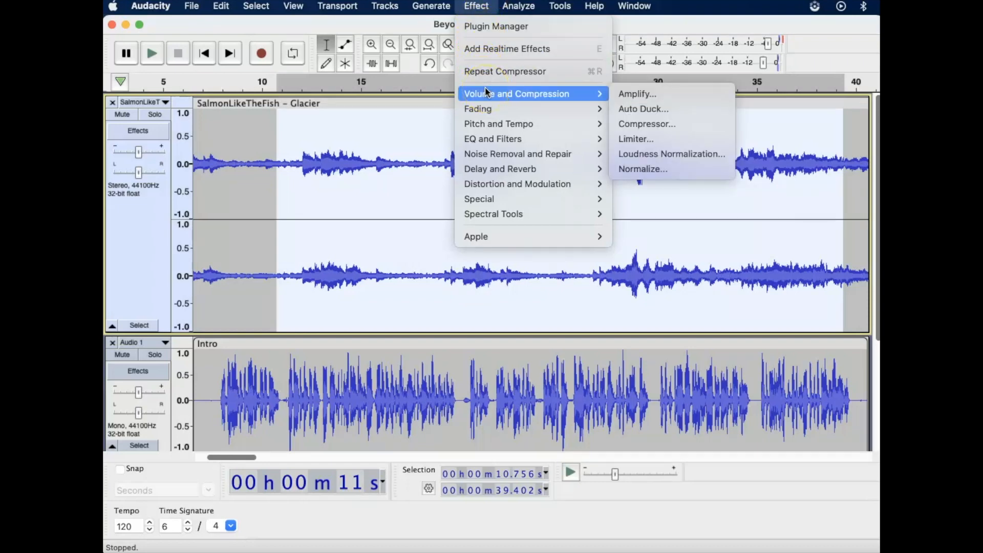
left_click(629, 109)
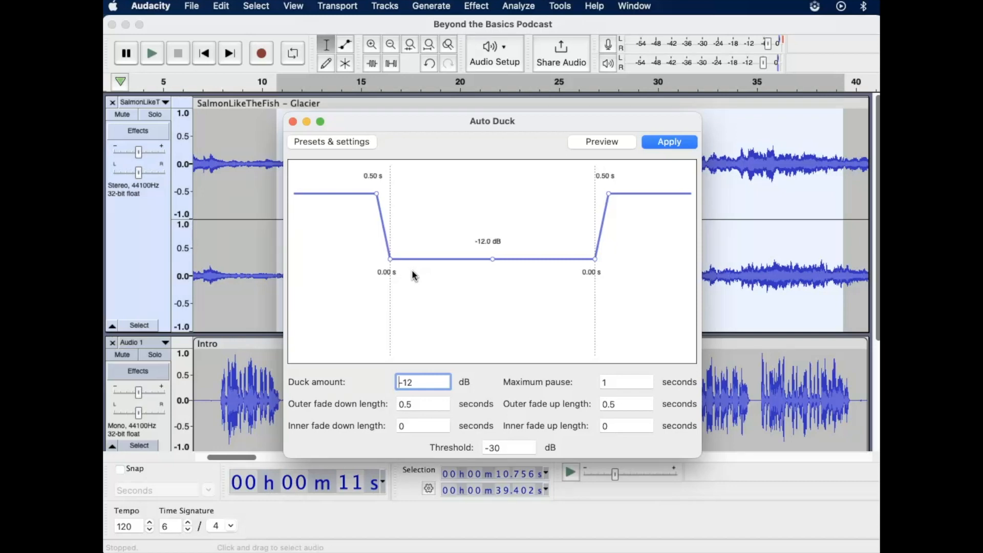
left_click(604, 141)
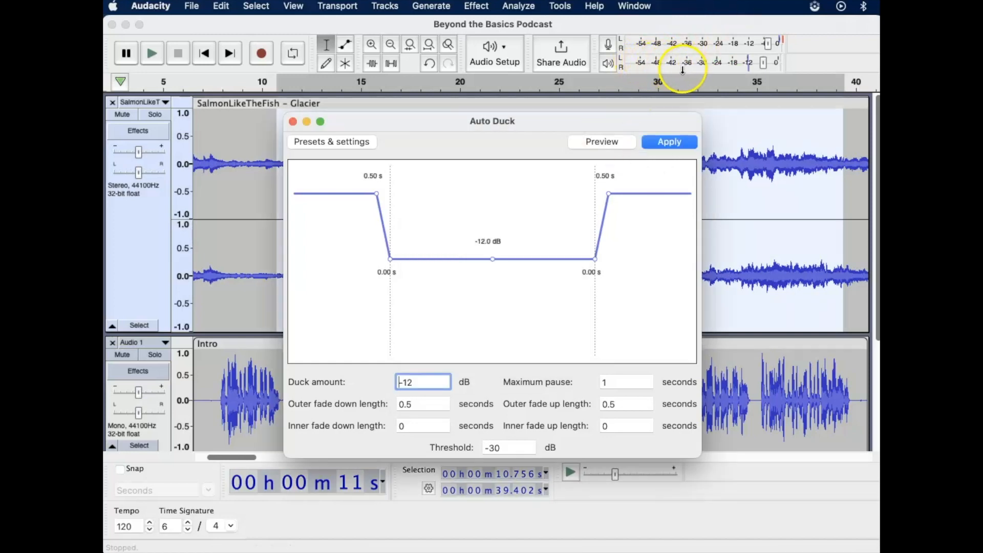
left_click(675, 142)
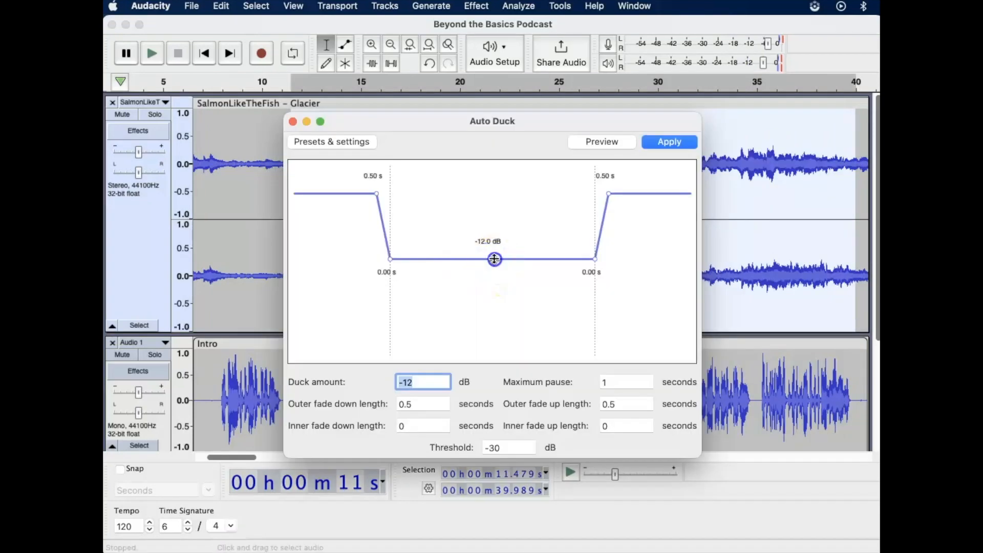
- Set Auto Duck's duck amount to -16 dB, outer fade down length to 1 second and outer fade up length to 1.5 seconds
left_click_drag(493, 262, 495, 281)
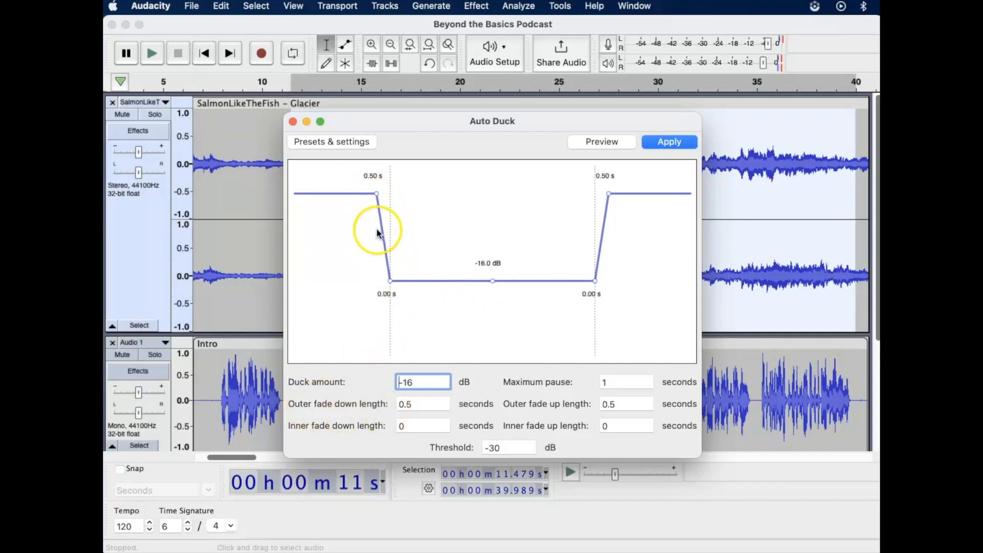
left_click_drag(375, 195, 367, 193)
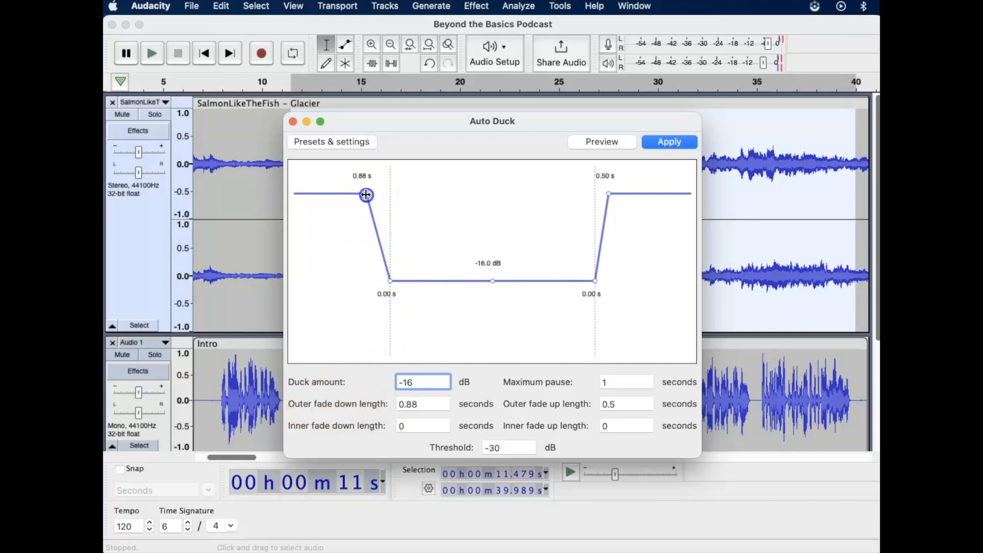
left_click(423, 407)
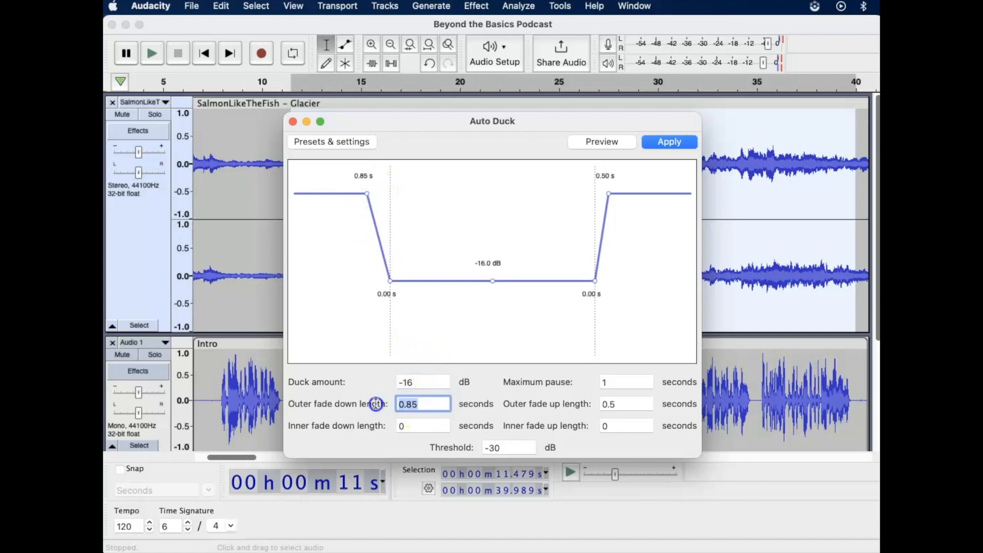
type("1.0")
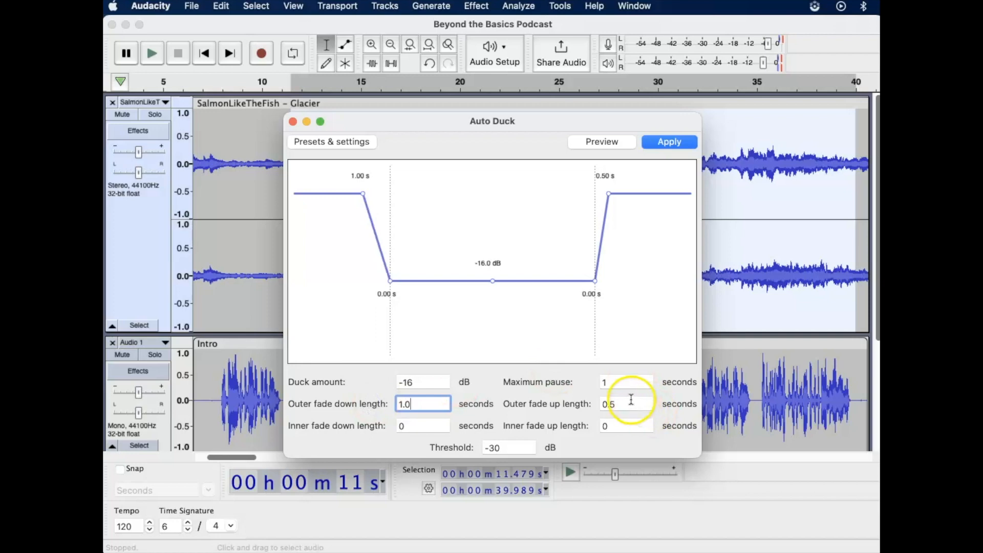
left_click_drag(630, 404, 586, 404)
type("1.5")
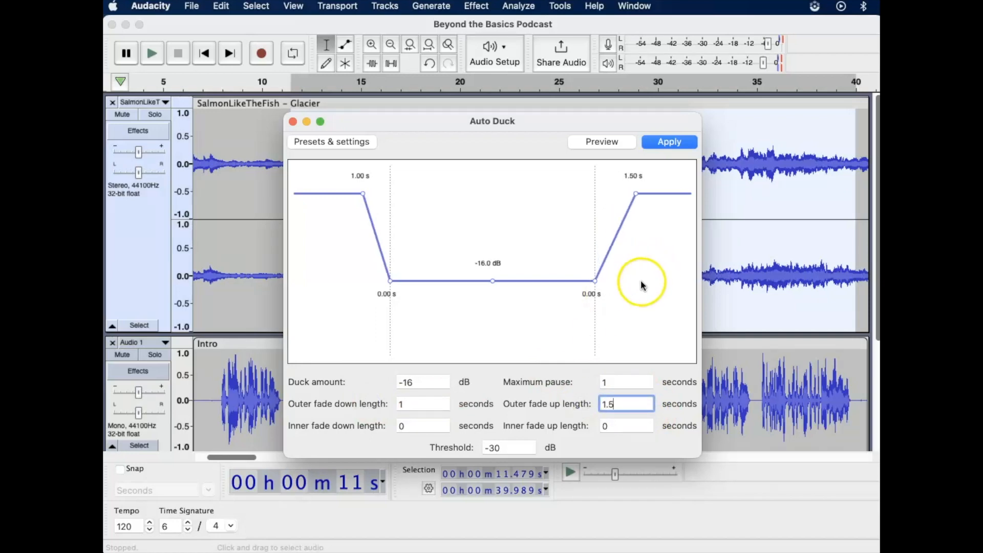
- Apply Auto Duck to the selected music and play back the result from about 9.6 seconds
left_click(578, 445)
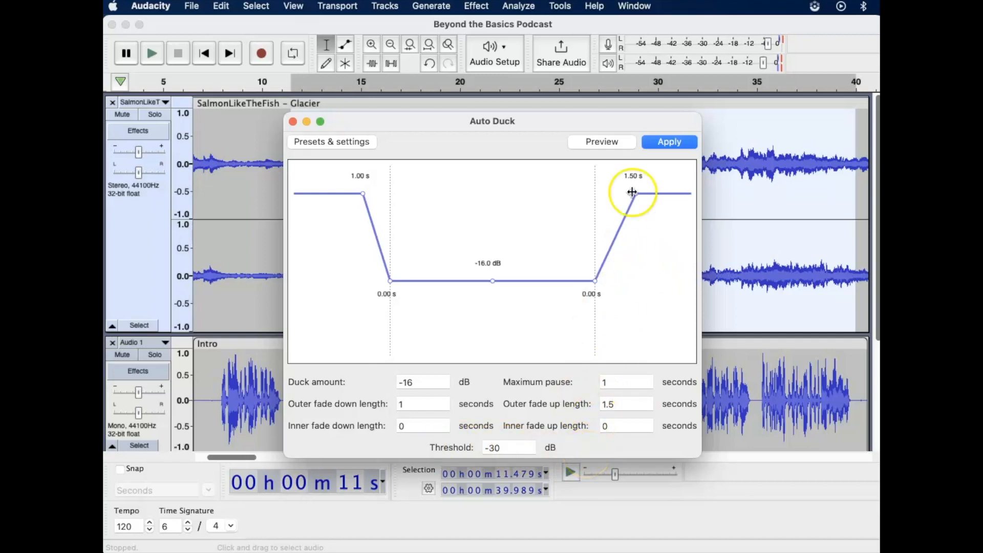
left_click(668, 143)
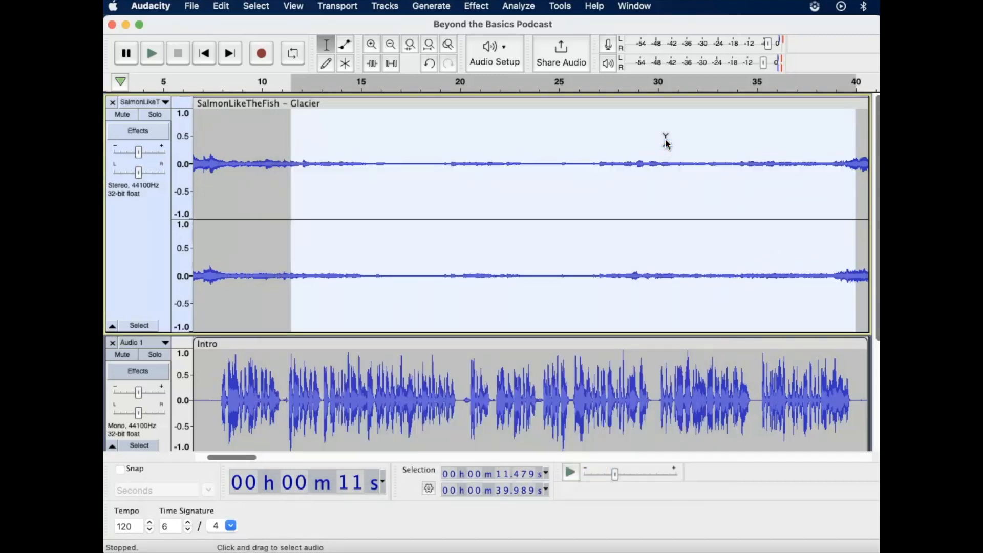
left_click(254, 81)
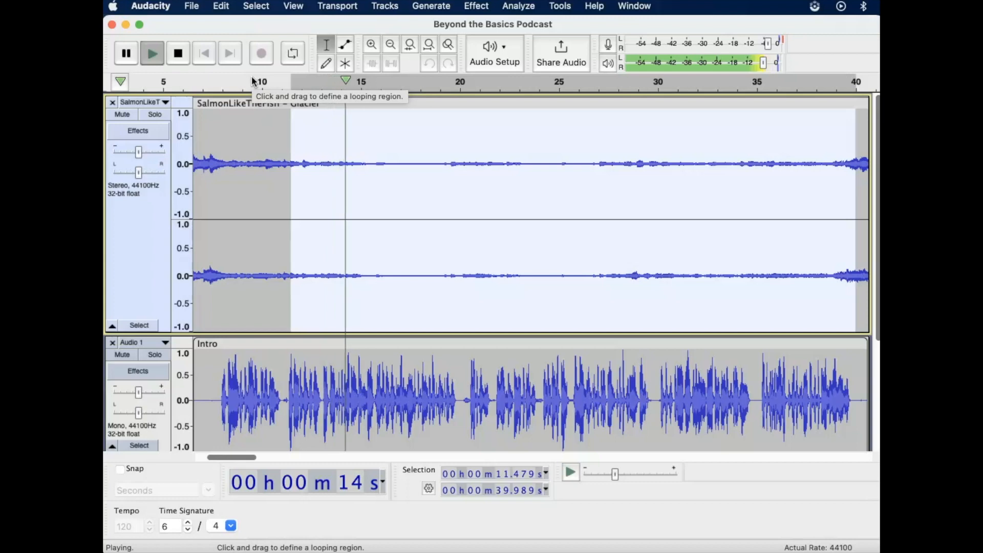
left_click(178, 53)
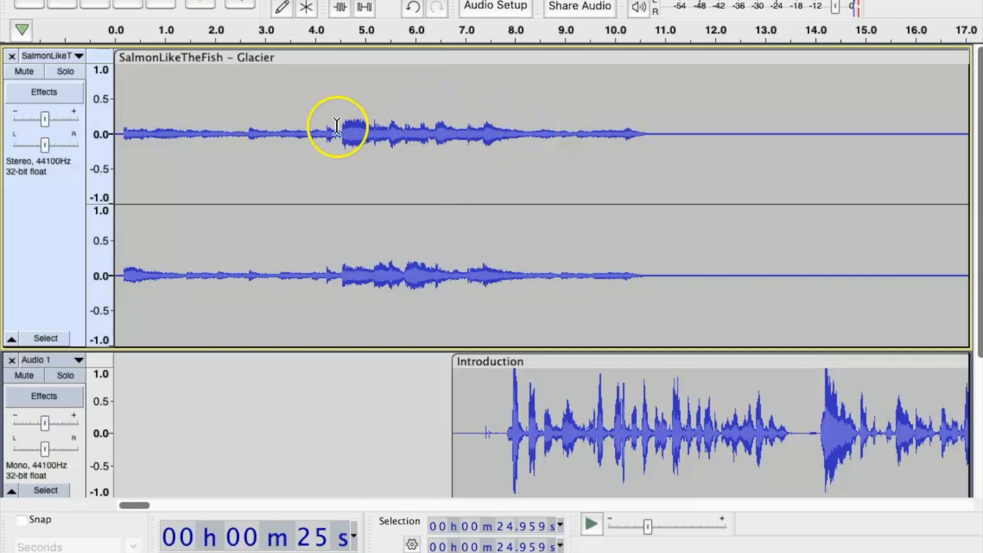
- Apply a Fade In to the start of the music track, from about 0.1 to 0.9 seconds
left_click(119, 132)
left_click_drag(119, 132, 160, 129)
left_click(451, 0)
mouse_move(492, 68)
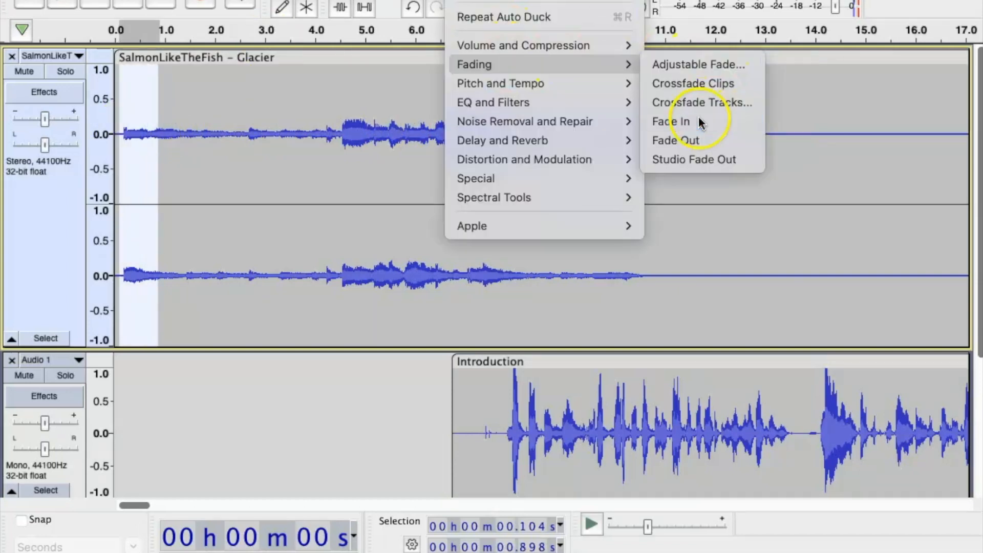
left_click(698, 119)
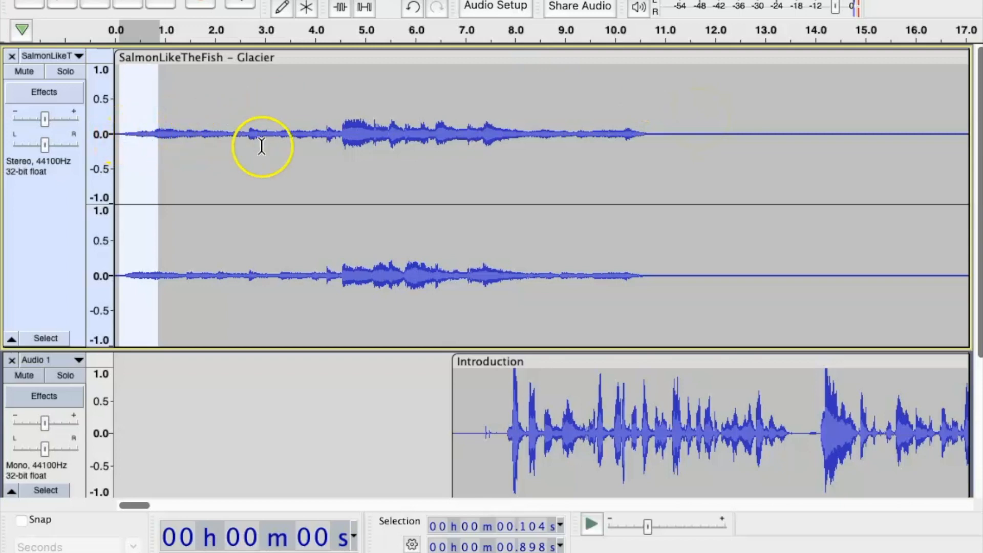
- Split the music clip at about 30.7 seconds and move the second part to start at about 34 seconds
left_click(318, 164)
scroll(318, 163, "right", 10)
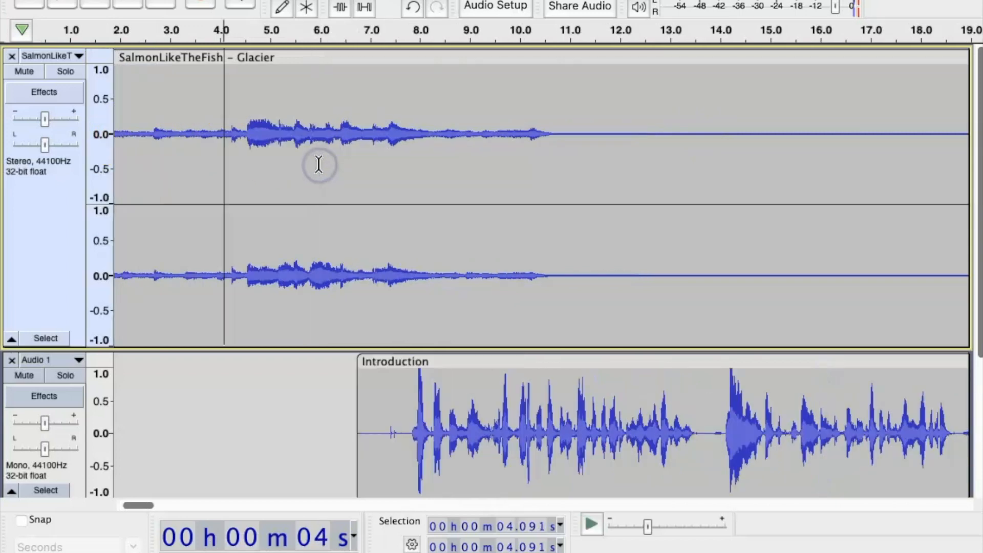
scroll(318, 164, "right", 7)
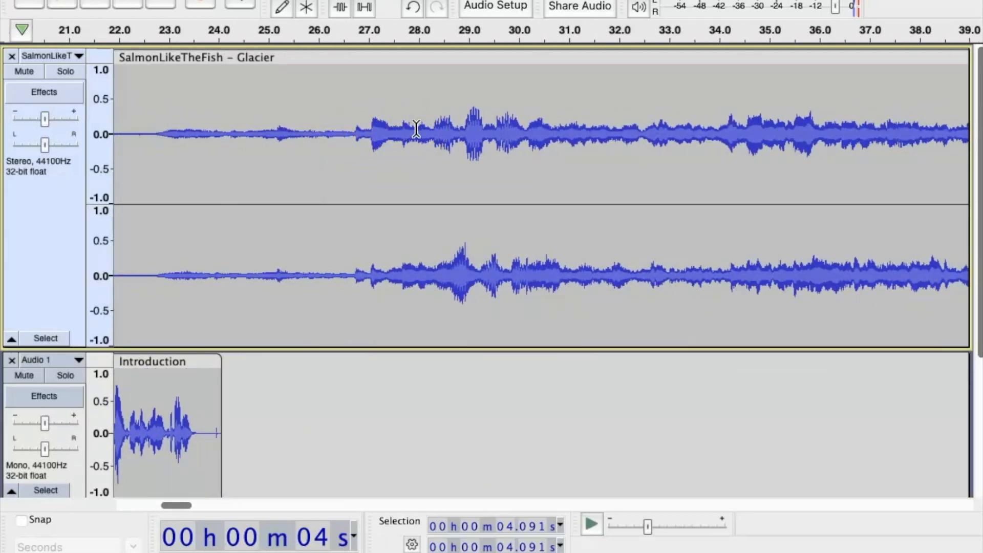
left_click(554, 135)
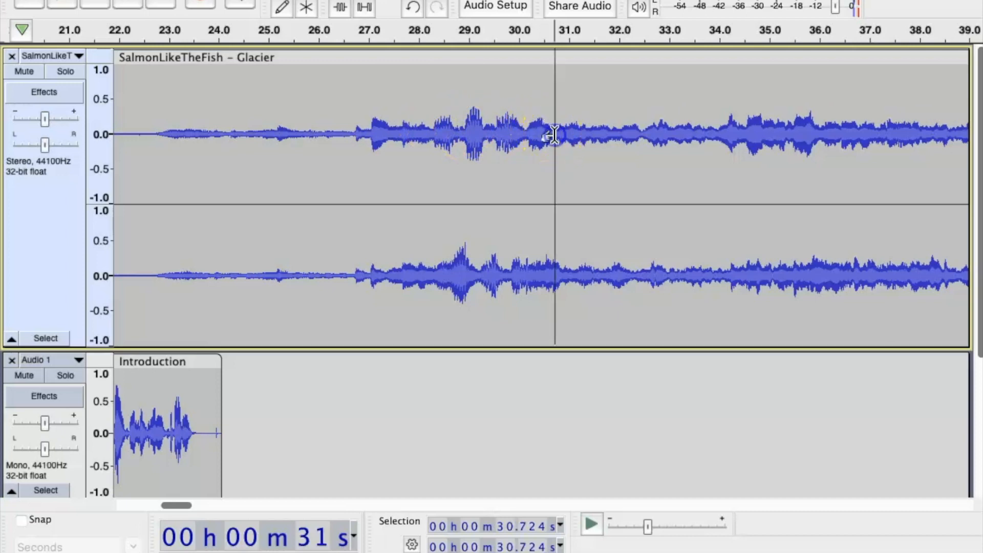
right_click(554, 135)
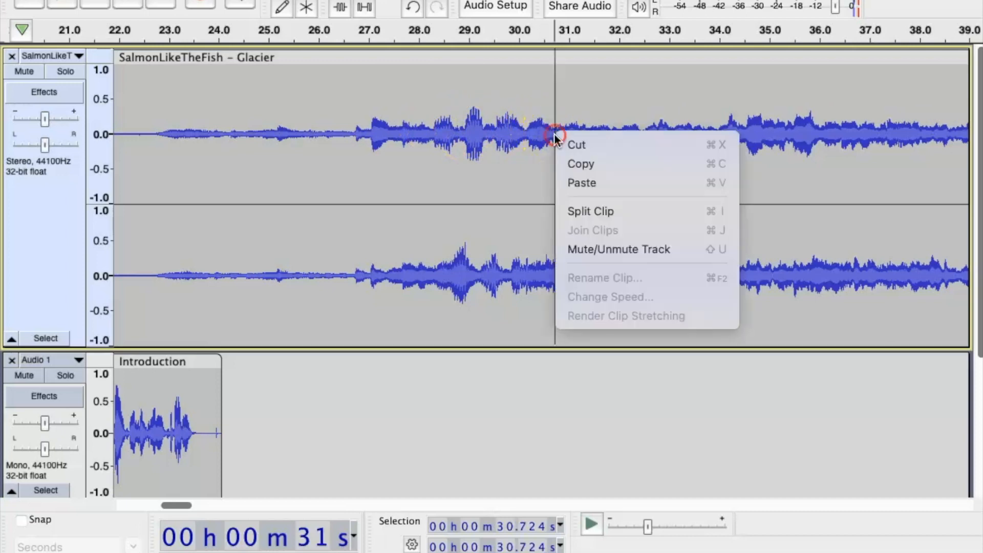
left_click(592, 211)
left_click_drag(582, 59, 758, 60)
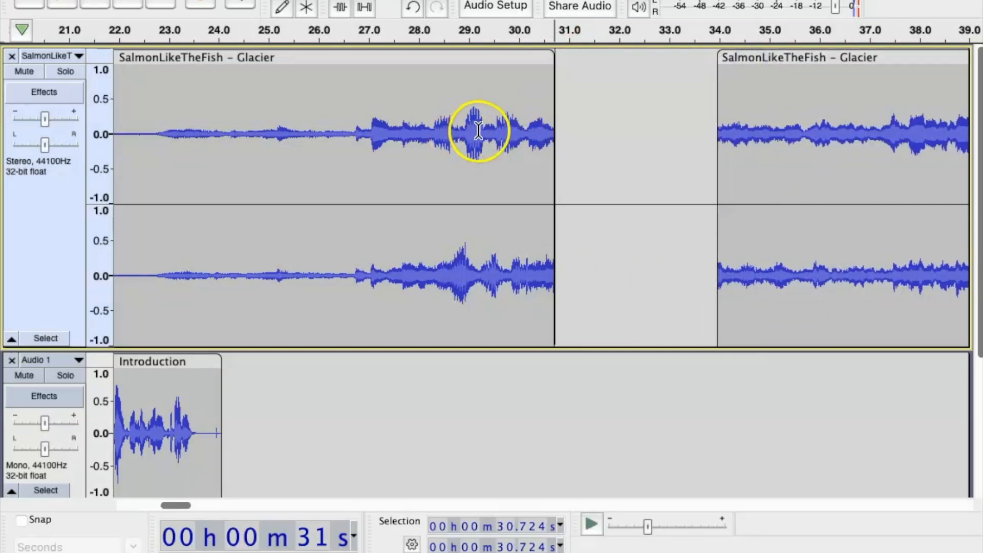
- Apply a Fade Out to the end of the first music clip, from about 29.8 seconds
left_click_drag(509, 133, 563, 135)
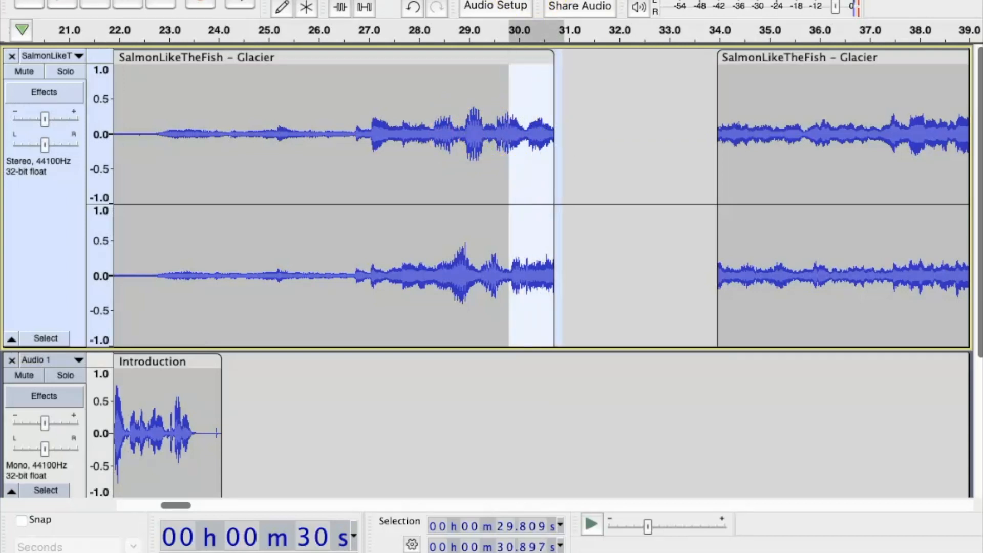
left_click(467, 1)
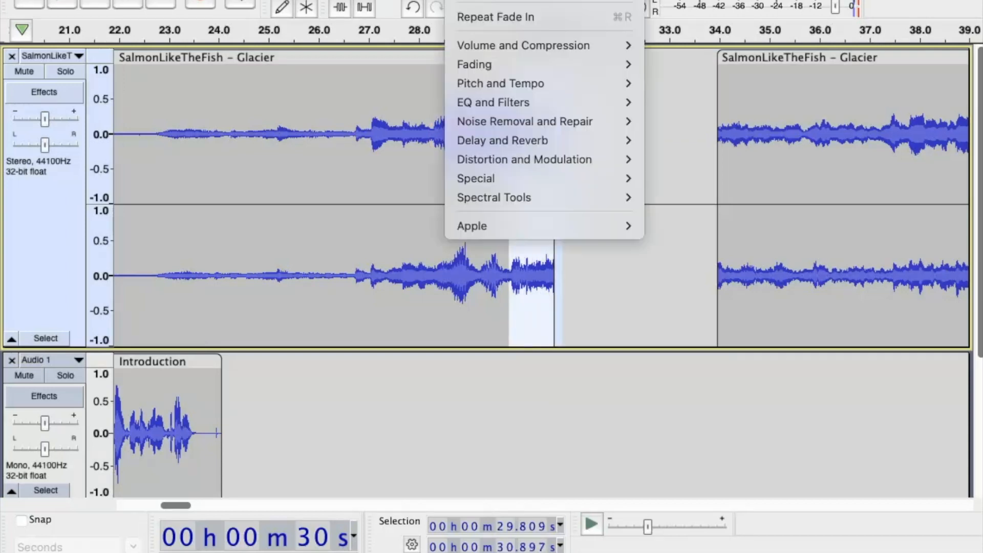
mouse_move(509, 66)
left_click(688, 138)
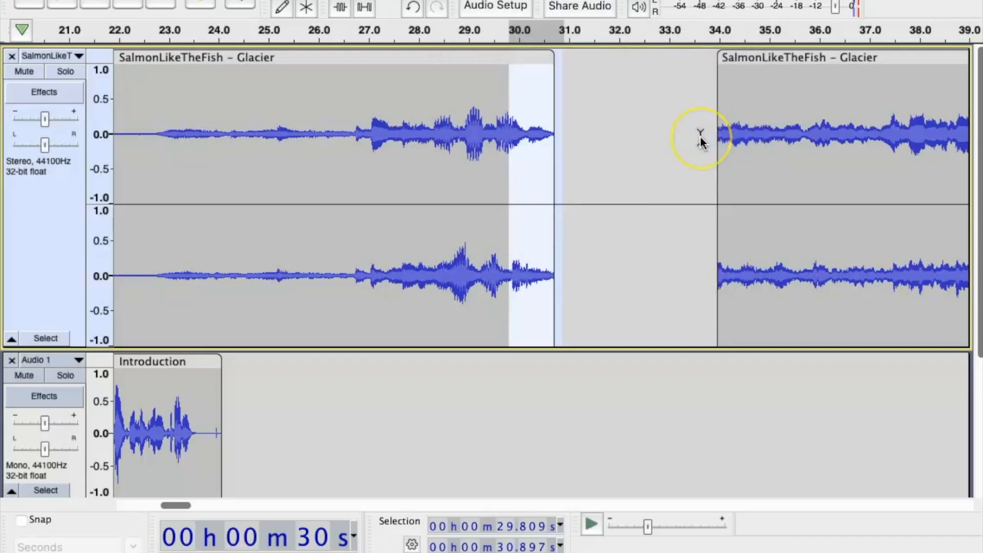
- Play the mix from about 24.5 seconds to check the music's fade-out, then clear the selection
scroll(701, 139, "left", 5)
scroll(701, 139, "down", 1)
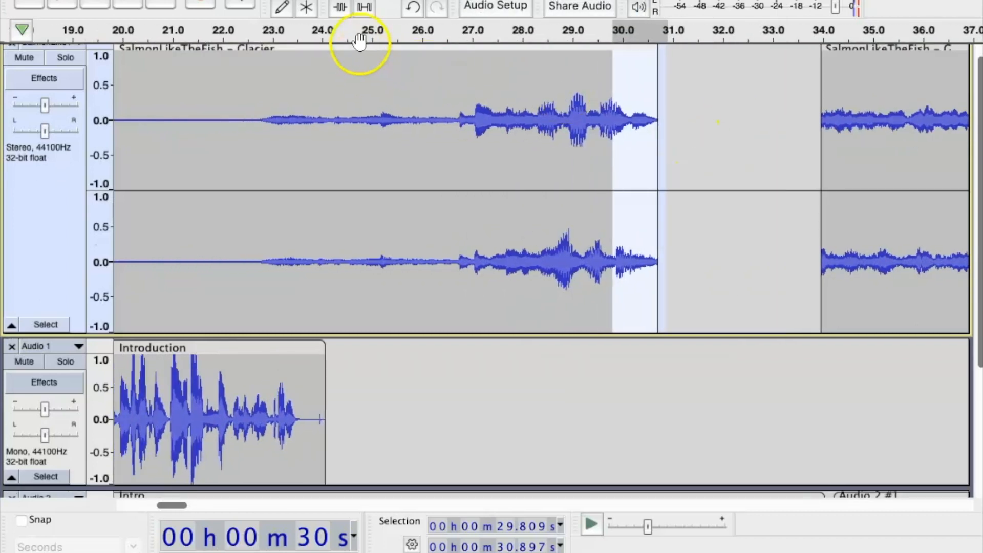
left_click(349, 30)
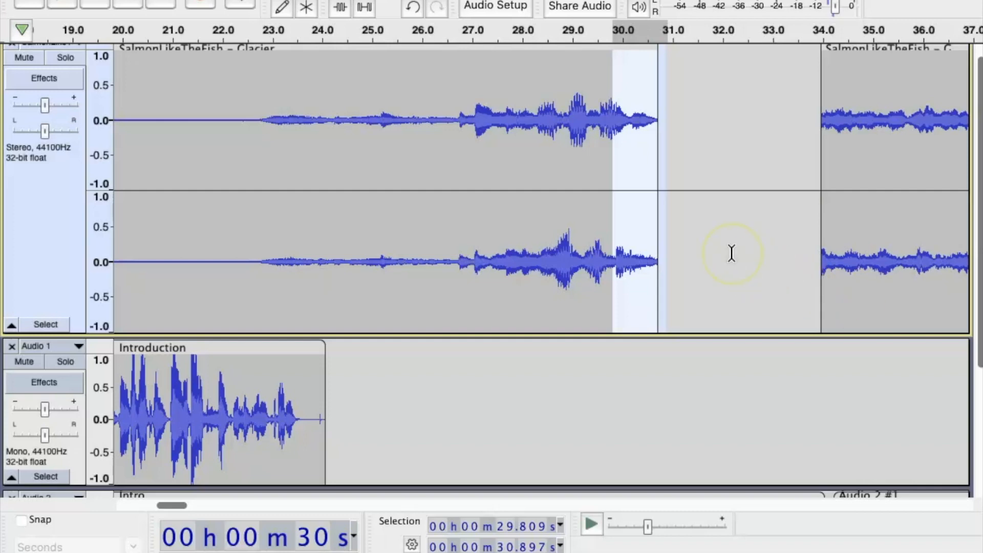
left_click(731, 253)
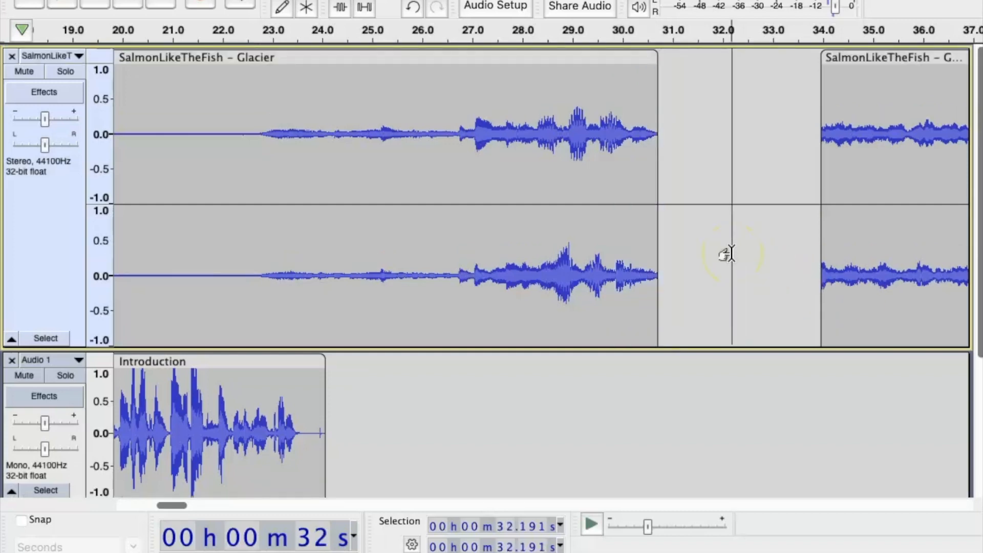